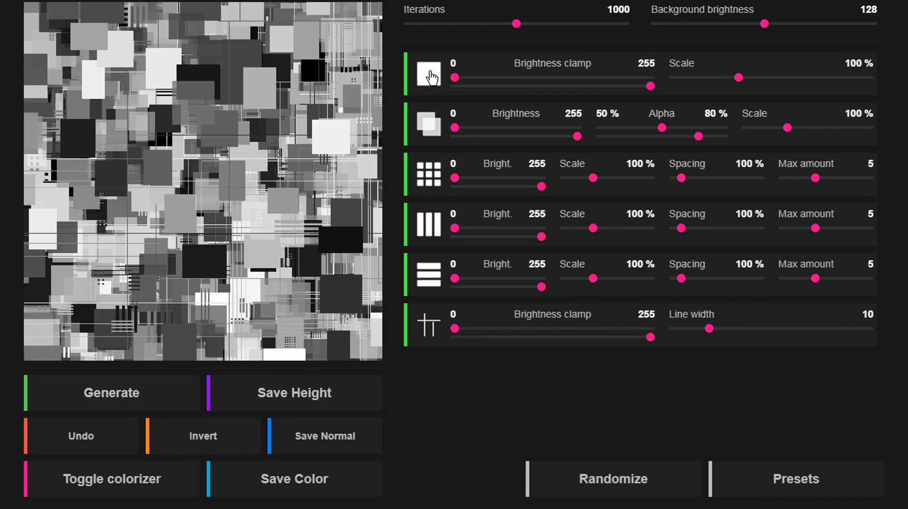
Set the background brightness to 127 and the solid squares' scale to 112 %.
mouse_move(650, 87)
left_mouse_down()
mouse_move(663, 88)
mouse_move(603, 95)
mouse_move(658, 86)
left_mouse_up()
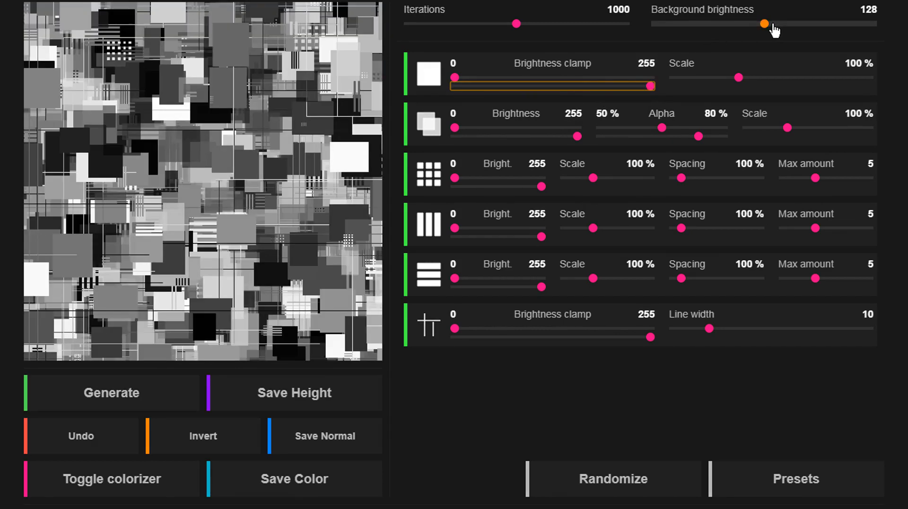
mouse_move(771, 28)
left_mouse_down()
mouse_move(839, 29)
mouse_move(680, 29)
mouse_move(764, 29)
left_mouse_up()
mouse_move(739, 78)
left_mouse_down()
mouse_move(777, 78)
mouse_move(713, 78)
mouse_move(754, 78)
left_mouse_up()
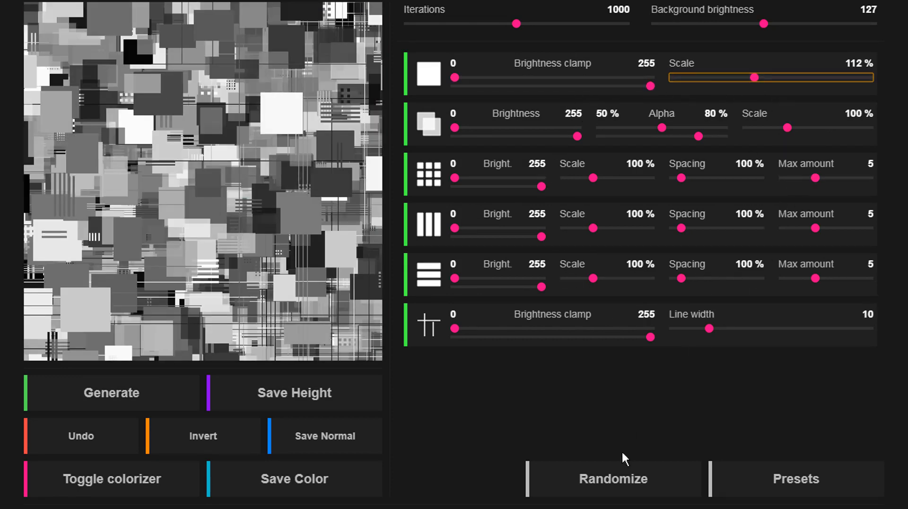
Randomize the texture generator's settings three times to produce different height maps.
left_click(612, 478)
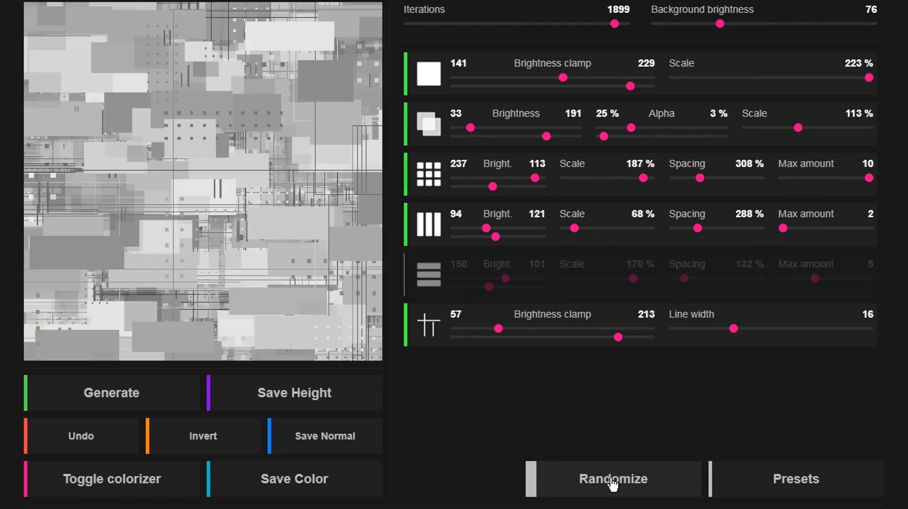
left_click(613, 483)
left_click(613, 482)
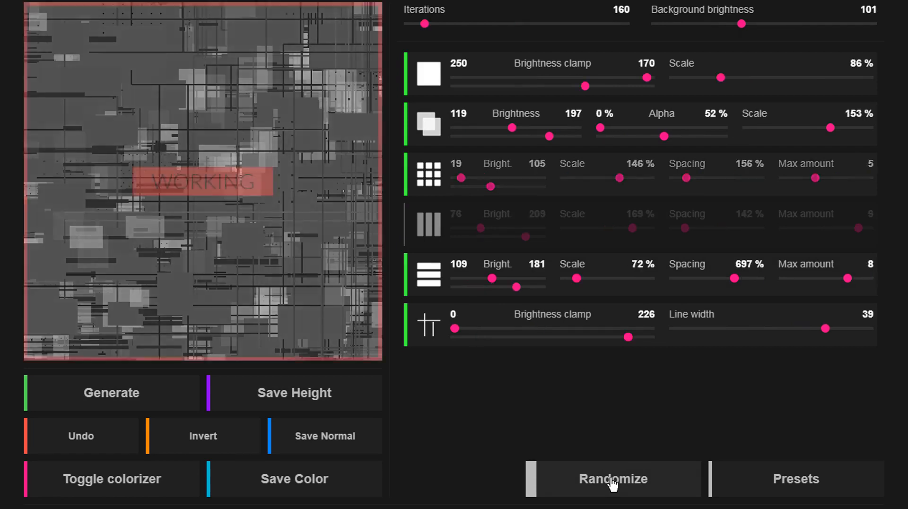
Try the presets Default, Essential, Essential II, Minimal, Gnarly and Not dotGrid in turn, and return to Default.
left_click(762, 480)
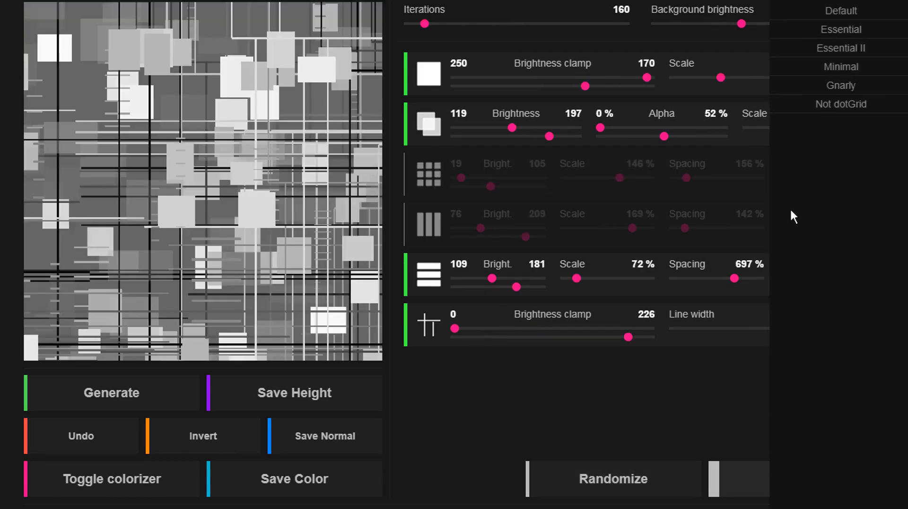
left_click(841, 11)
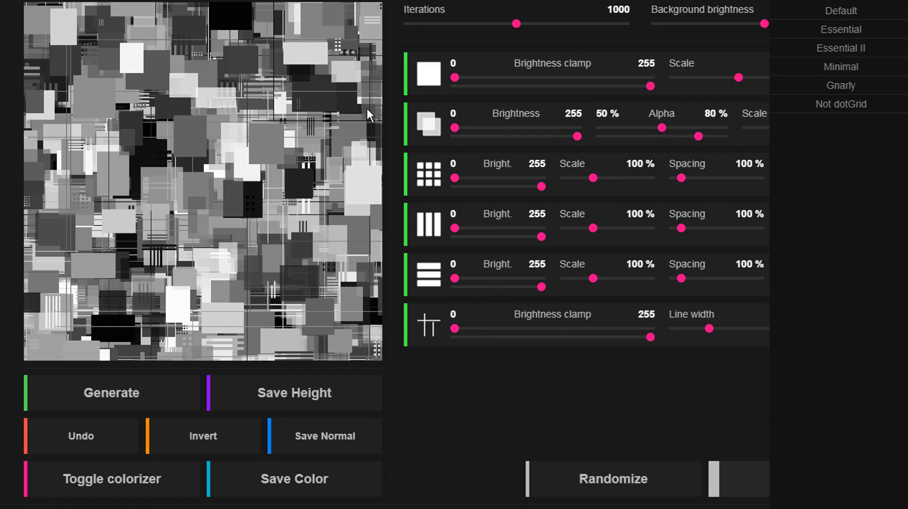
left_click(855, 30)
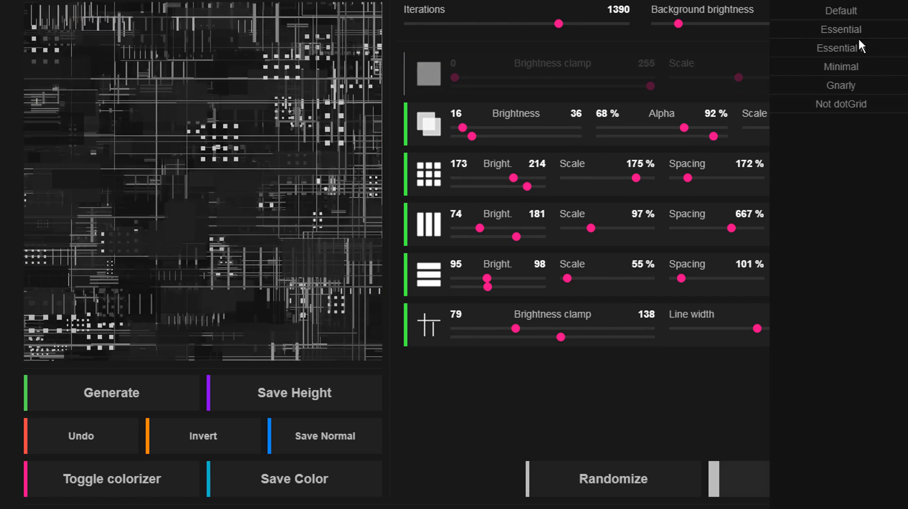
left_click(859, 41)
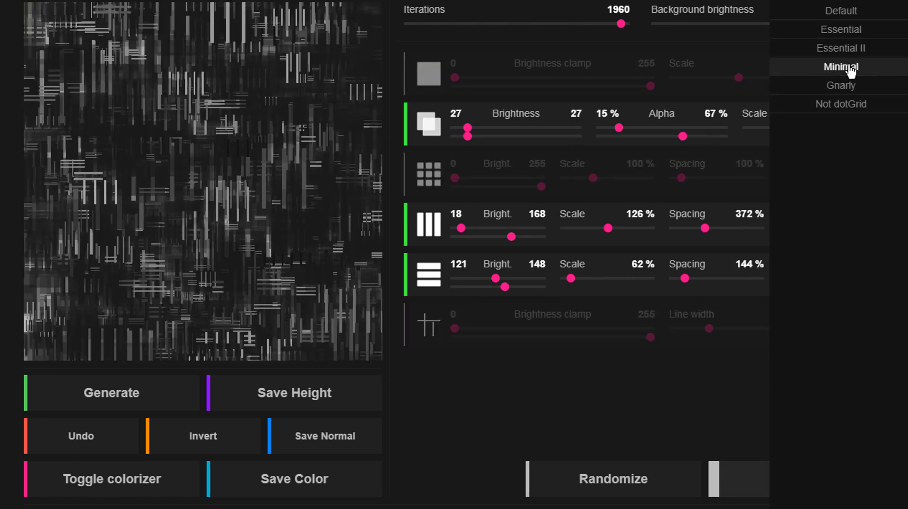
left_click(850, 70)
left_click(854, 89)
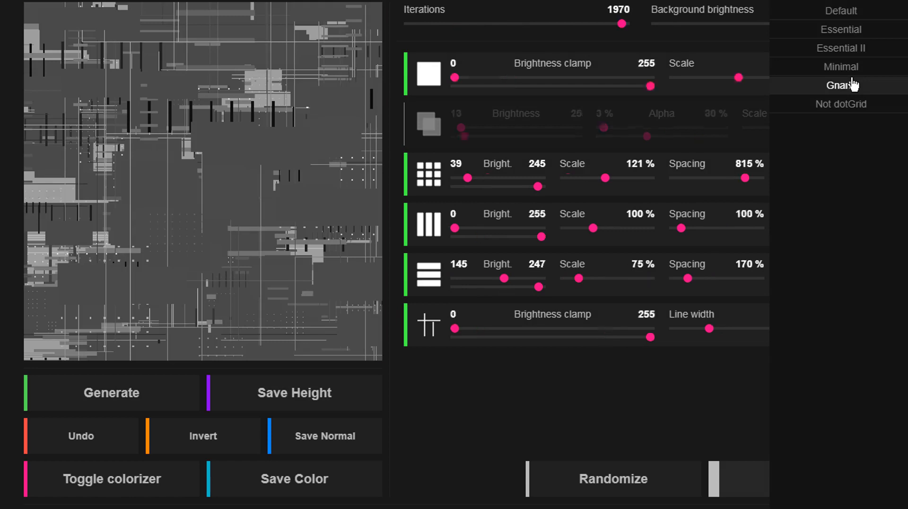
left_click(852, 105)
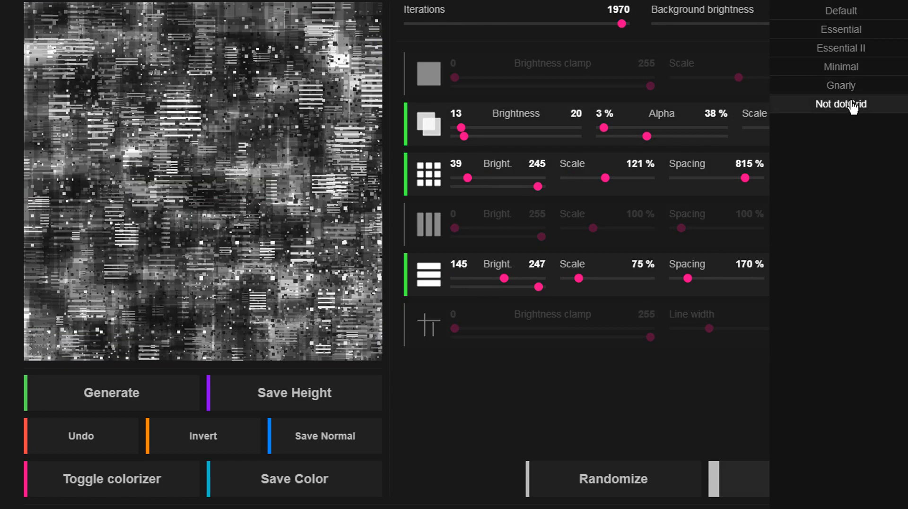
left_click(853, 105)
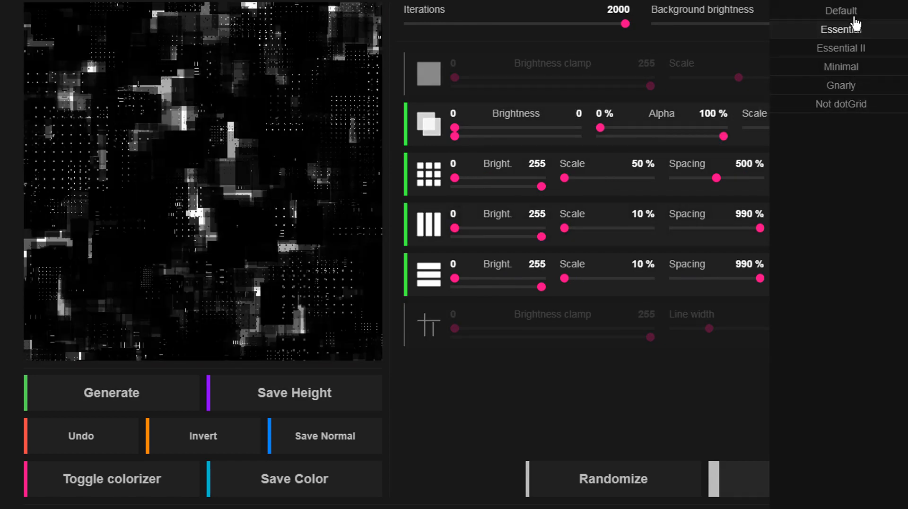
left_click(854, 12)
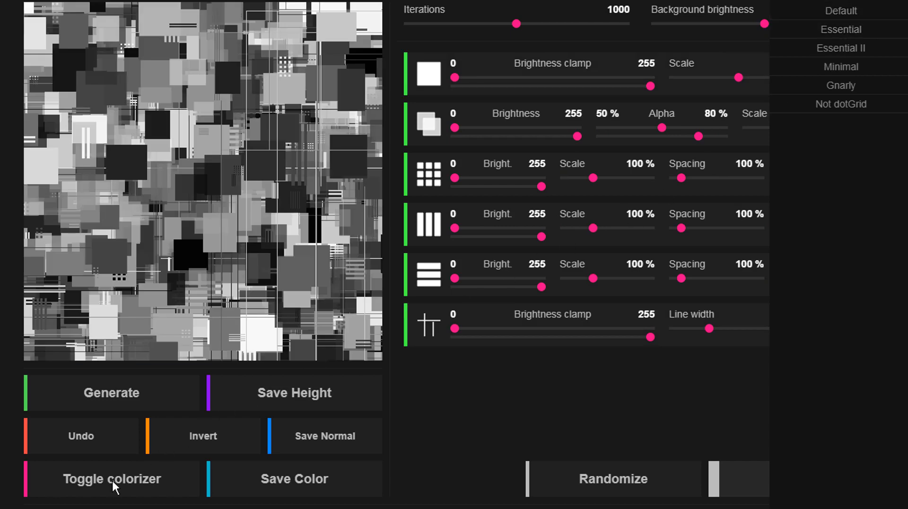
Try several colour gradients on the height map in the colorizer, ending with the light blue and orange one, and close the colorizer.
left_click(112, 479)
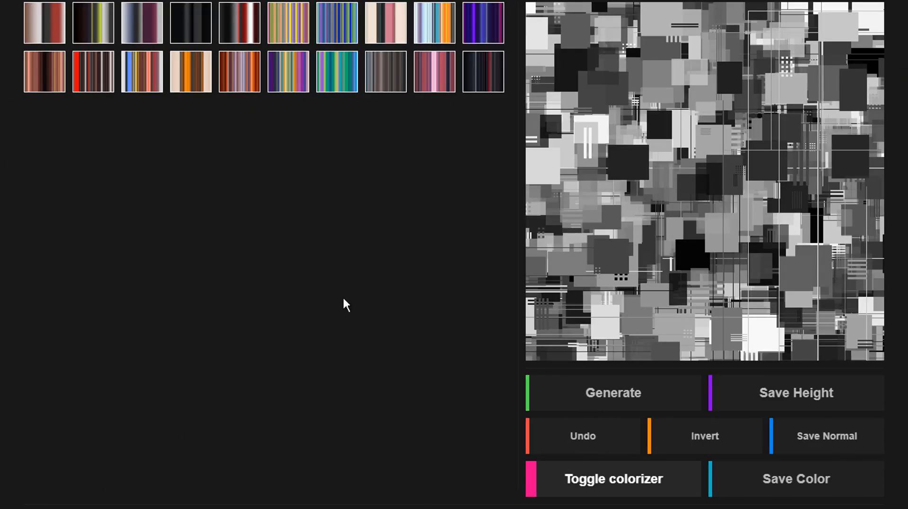
left_click(53, 27)
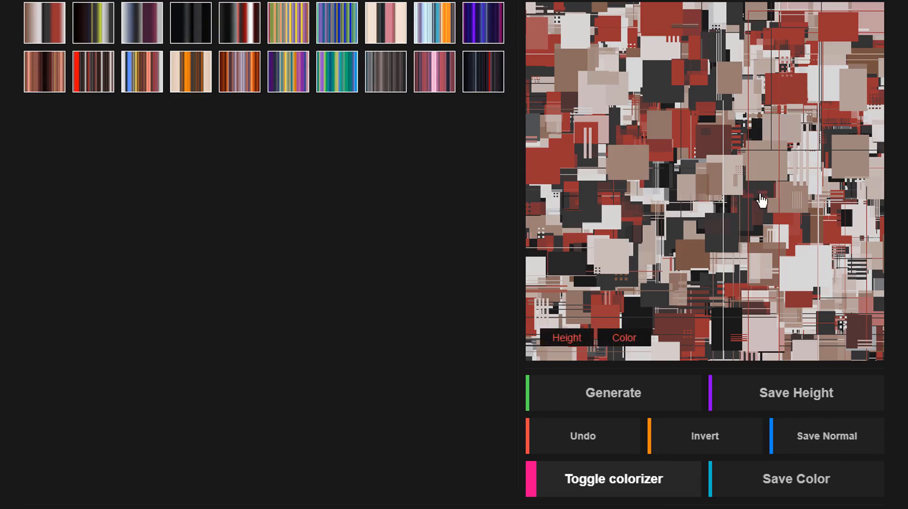
left_click(98, 35)
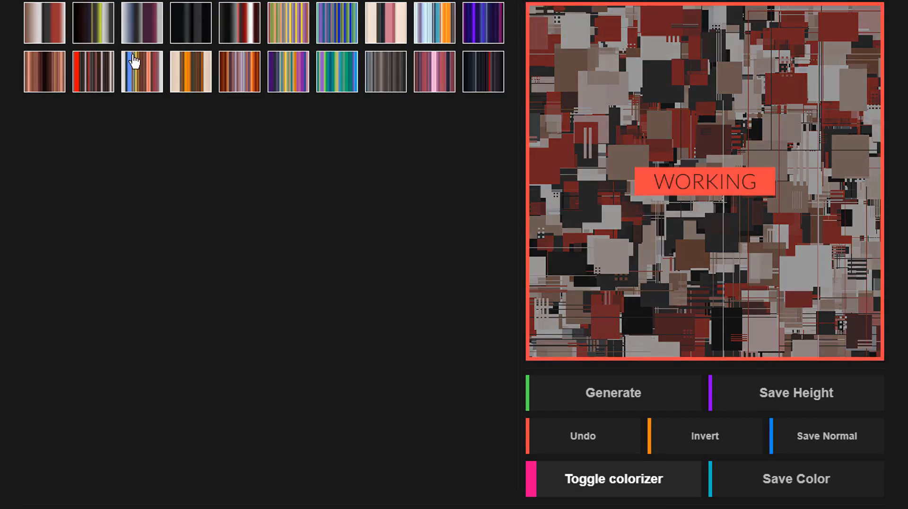
left_click(155, 70)
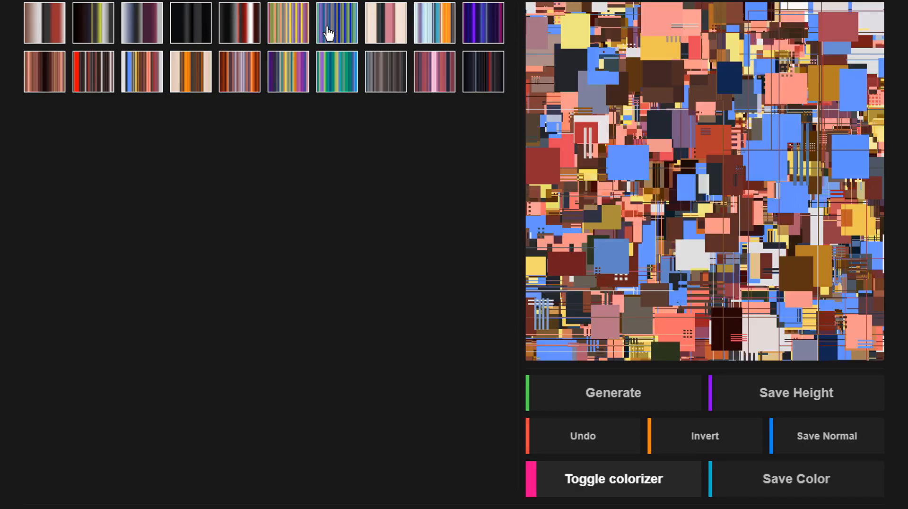
left_click(328, 34)
left_click(404, 30)
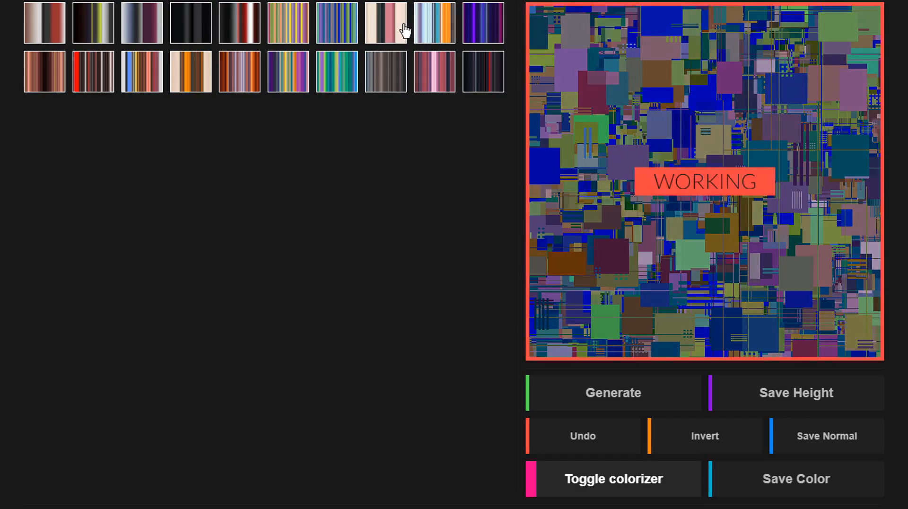
left_click(440, 29)
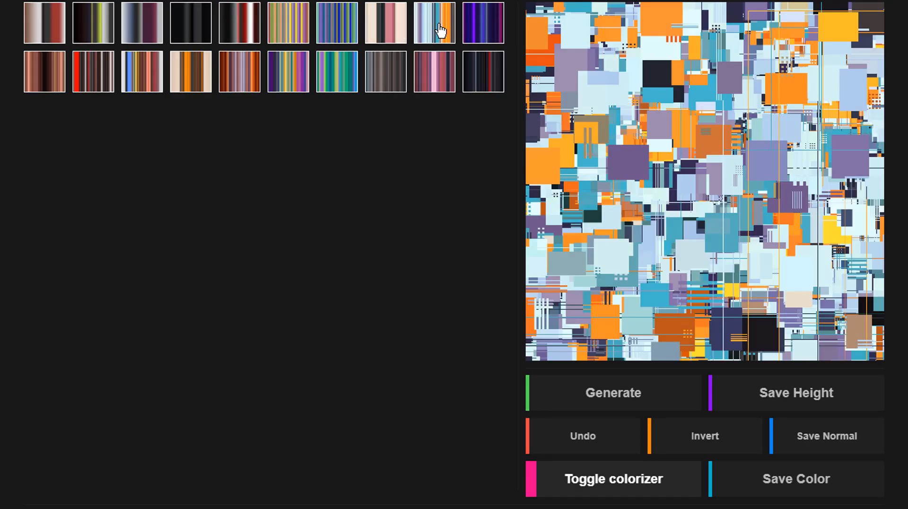
left_click(574, 481)
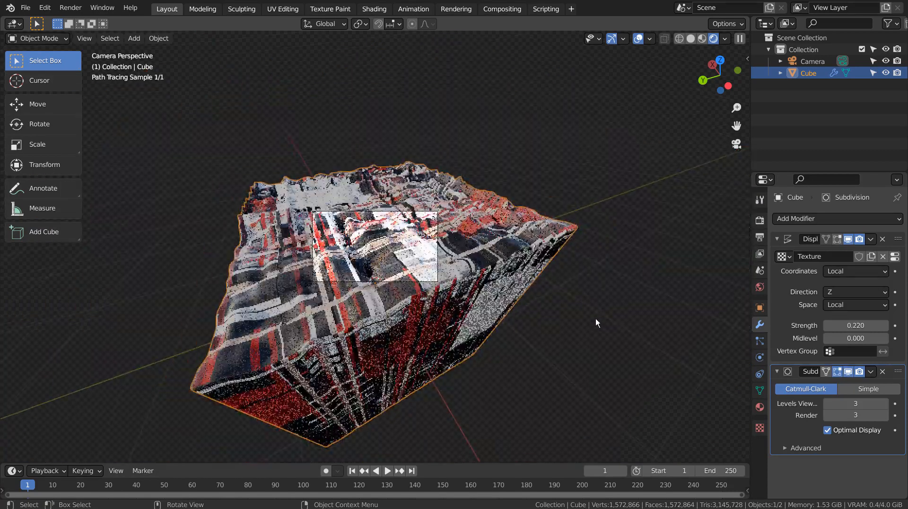
Switch to Blender, leave the camera view and set the viewport shading of the displaced cube to Material Preview.
middle_click_drag(596, 318, 512, 274)
scroll(512, 274, "down", 7)
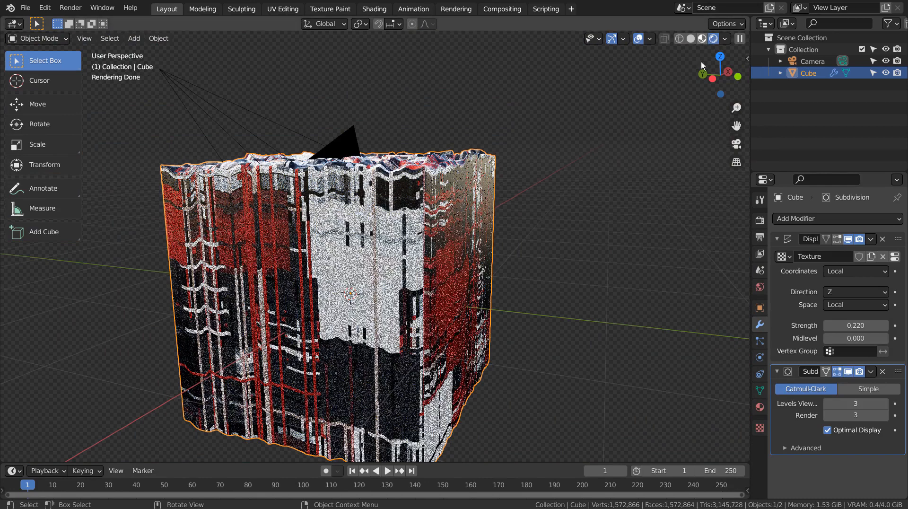
left_click(702, 39)
middle_click_drag(598, 371, 623, 358)
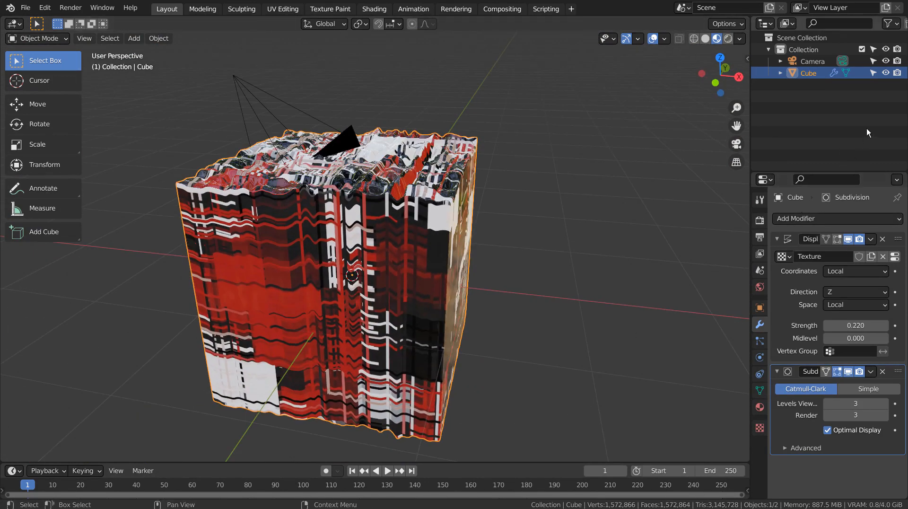
Turn off the Displace modifier in the viewport and examine the textured cube's subdivided mesh in Edit Mode.
left_click(848, 240)
middle_click_drag(640, 308, 587, 348)
key("Tab")
middle_click_drag(468, 308, 459, 245)
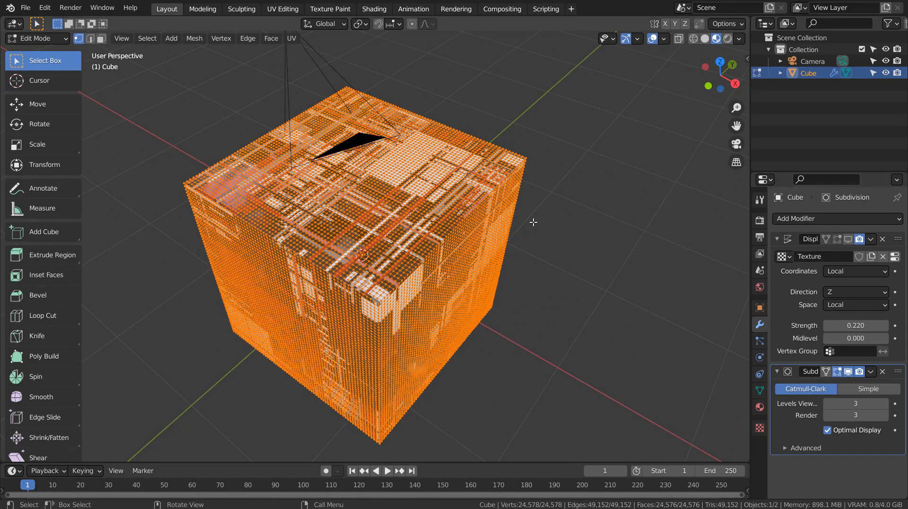
key("Tab")
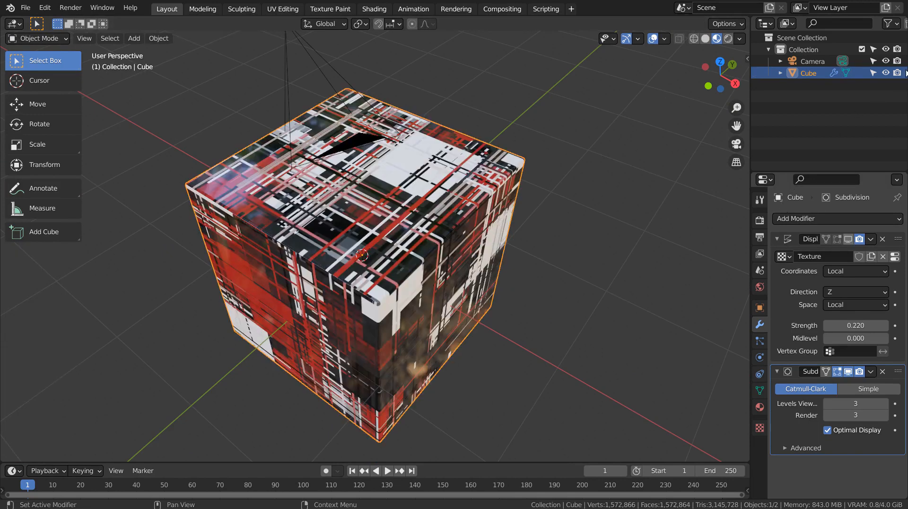
Hide the textured cube and add a new cube mesh at the origin.
left_click(886, 73)
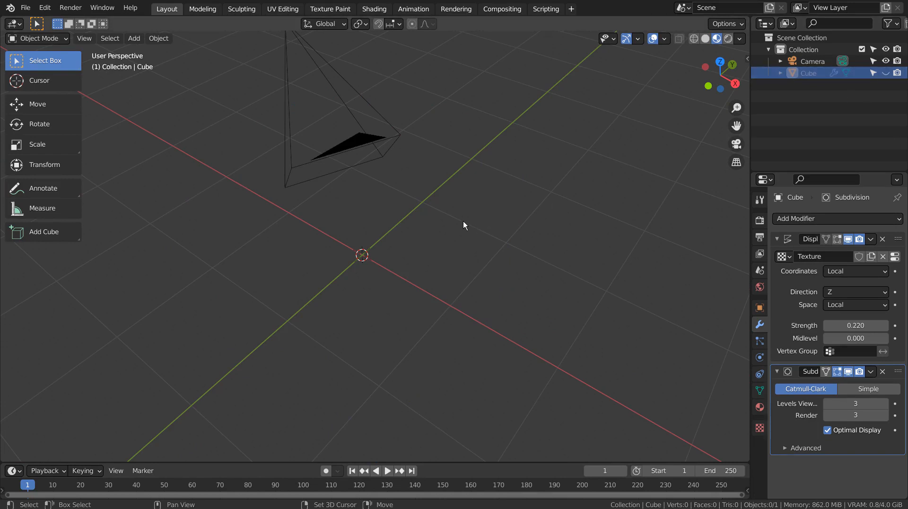
key("shift+a")
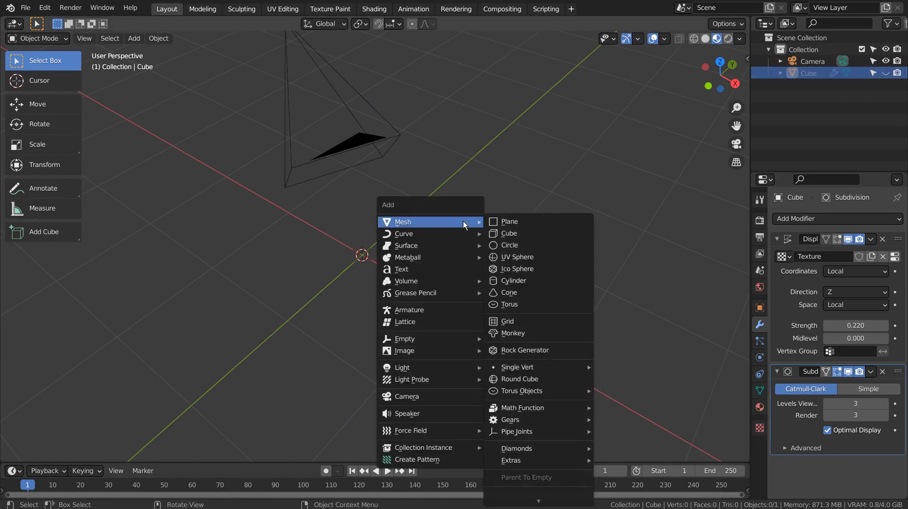
left_click(505, 239)
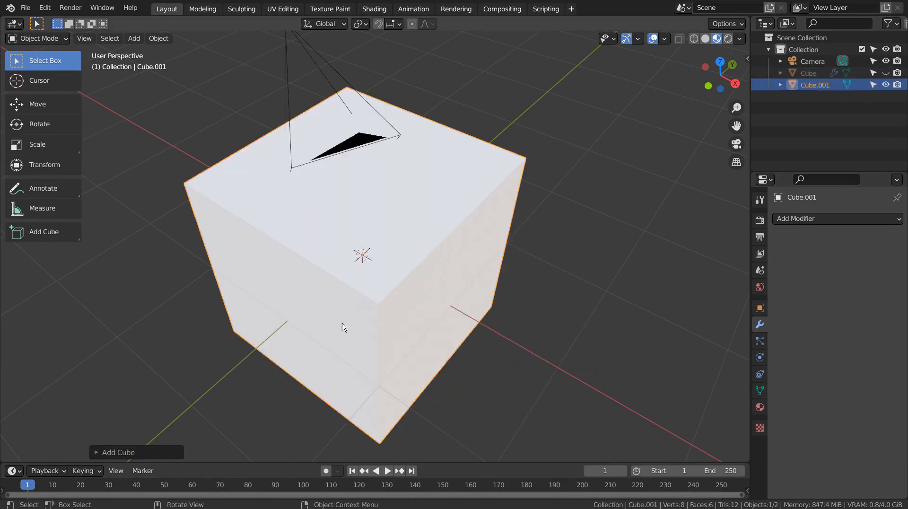
Subdivide all faces of the new cube with 50 cuts.
key("Tab")
right_click(379, 217)
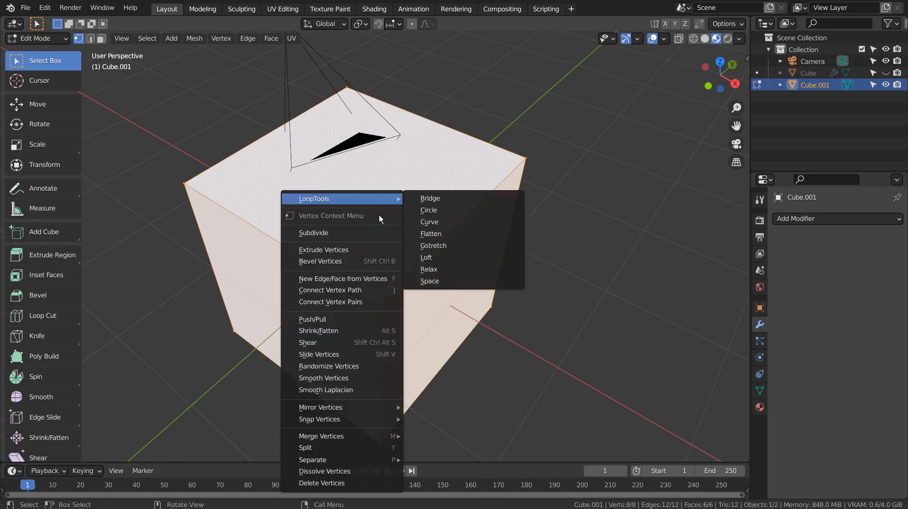
key("s")
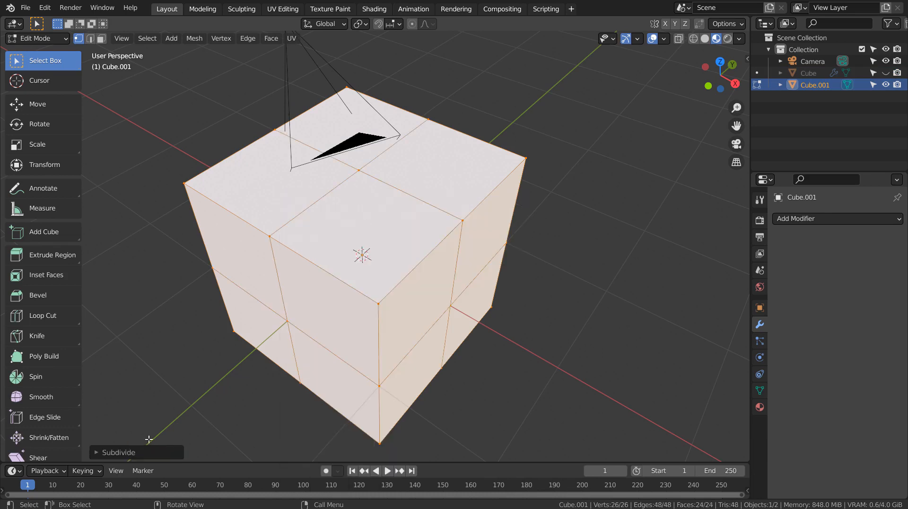
left_click(142, 450)
left_click(205, 372)
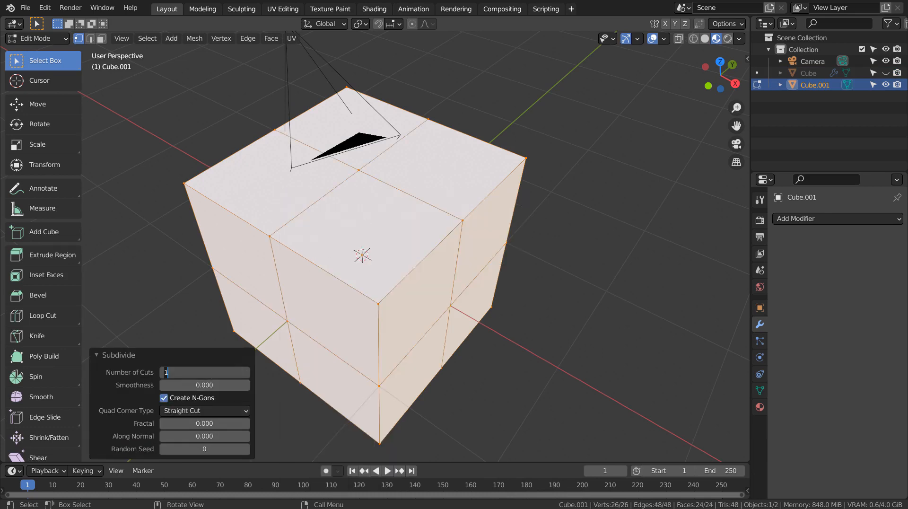
type("50")
key("Return")
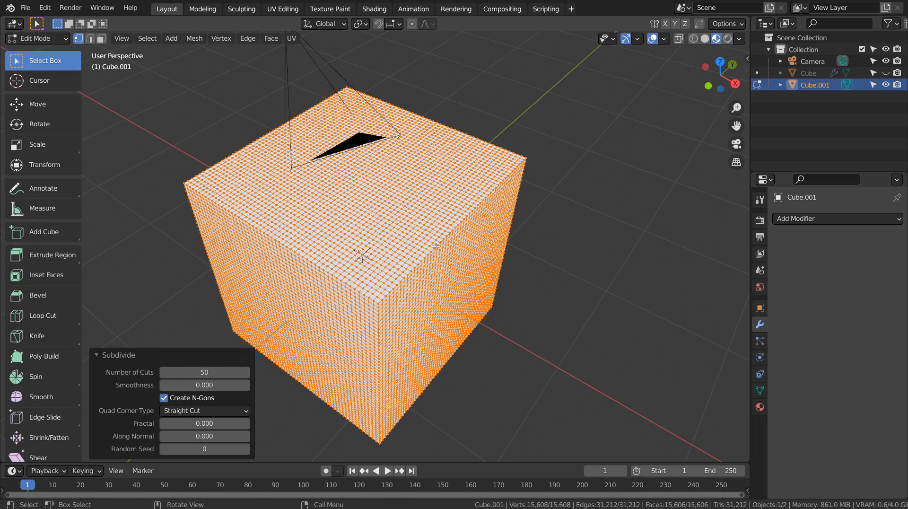
Return to Object Mode and delete the newly subdivided cube.
key("Tab")
key("x")
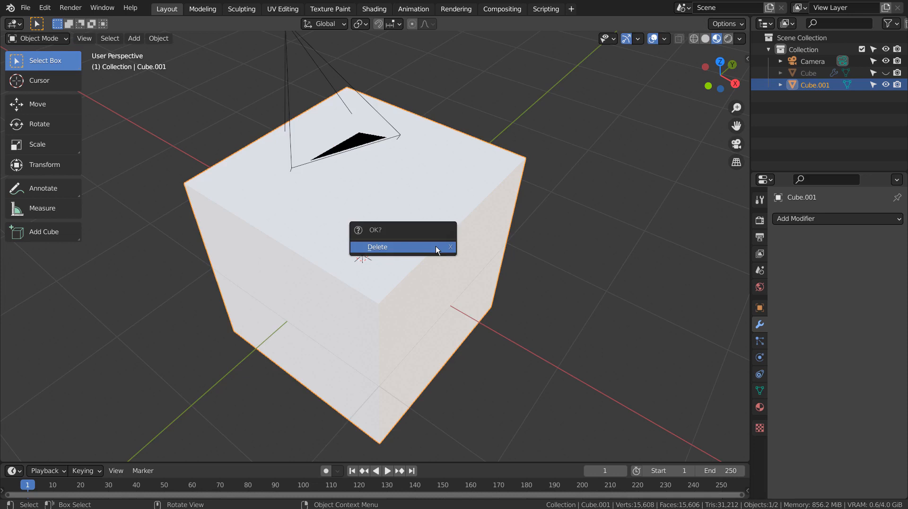
left_click(435, 246)
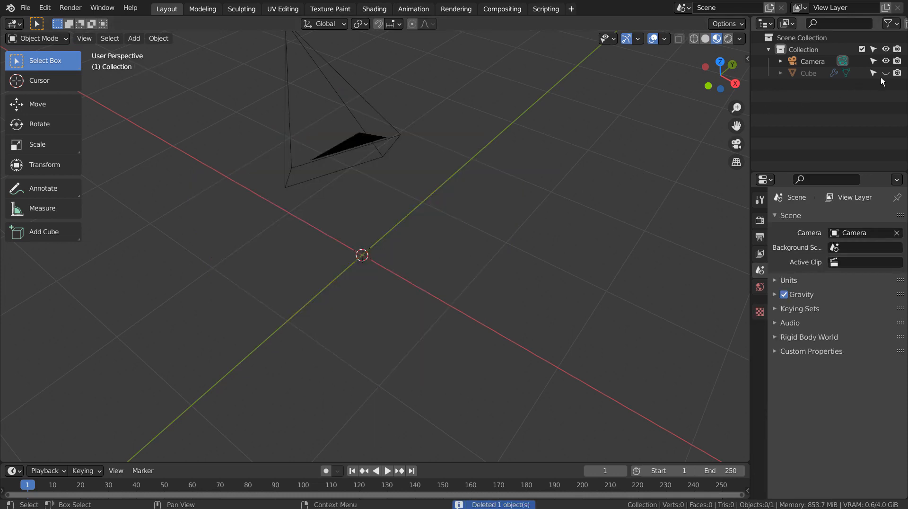
Unhide the textured cube and examine its displaced top surface and sides.
key("alt+h")
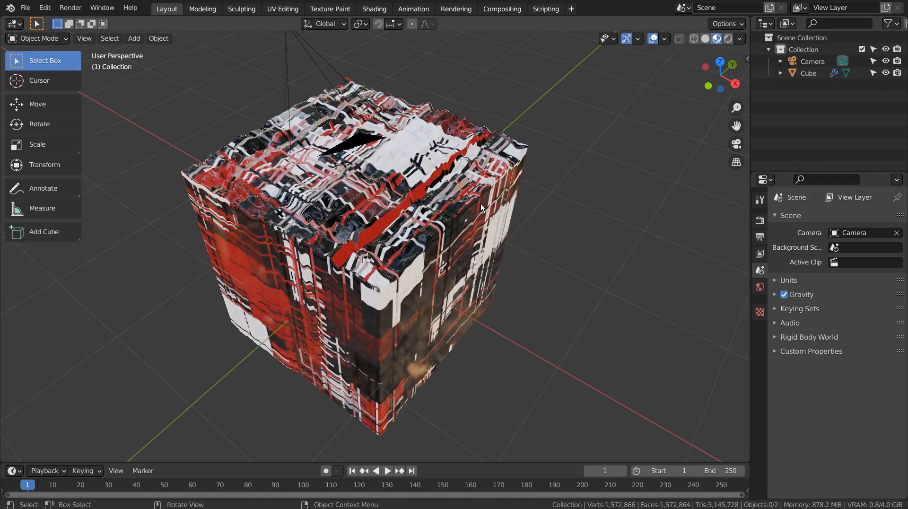
scroll(464, 195, "up", 4)
scroll(464, 195, "down", 3)
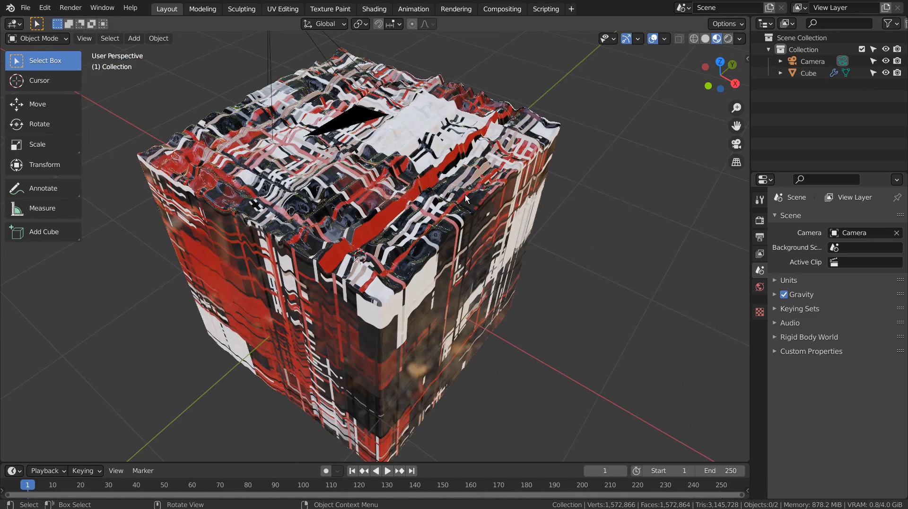
middle_click_drag(468, 201, 374, 249)
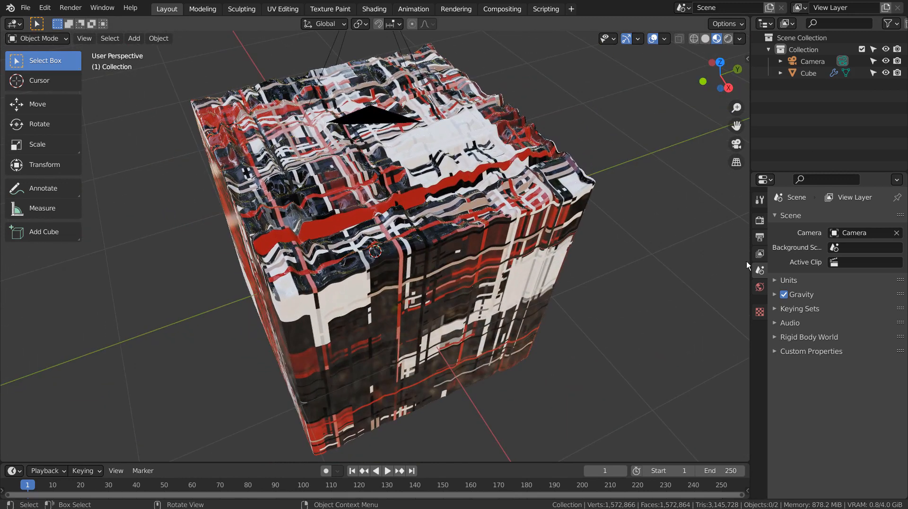
Select the textured cube and inspect its modifiers and the image texture, including the full image name, that drives the displacement.
left_click(833, 73)
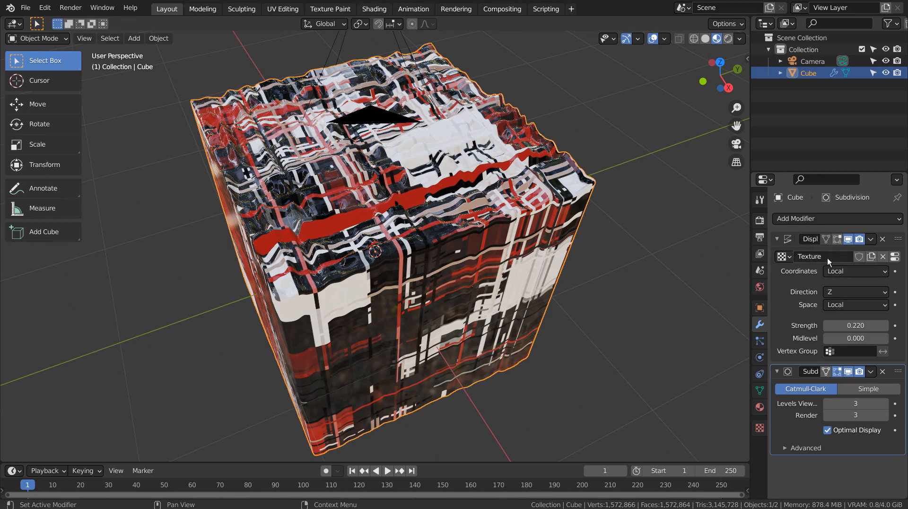
left_click(760, 427)
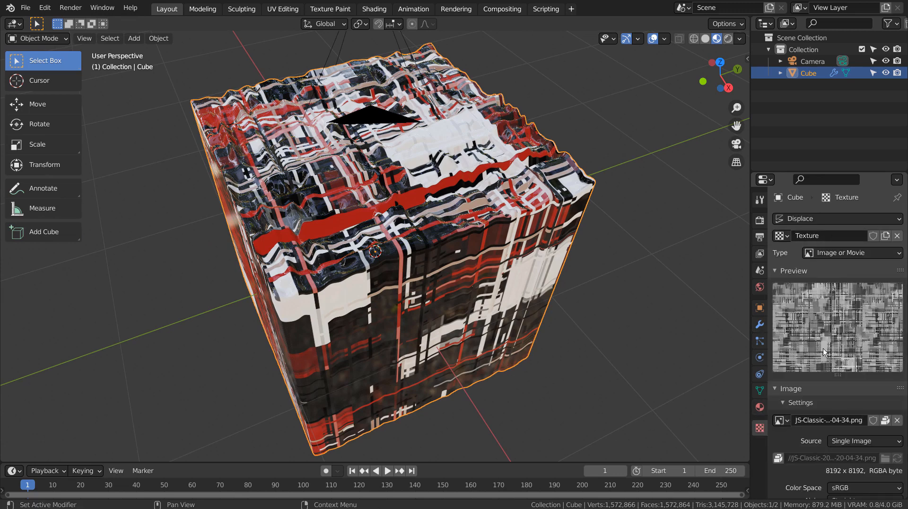
left_click(834, 420)
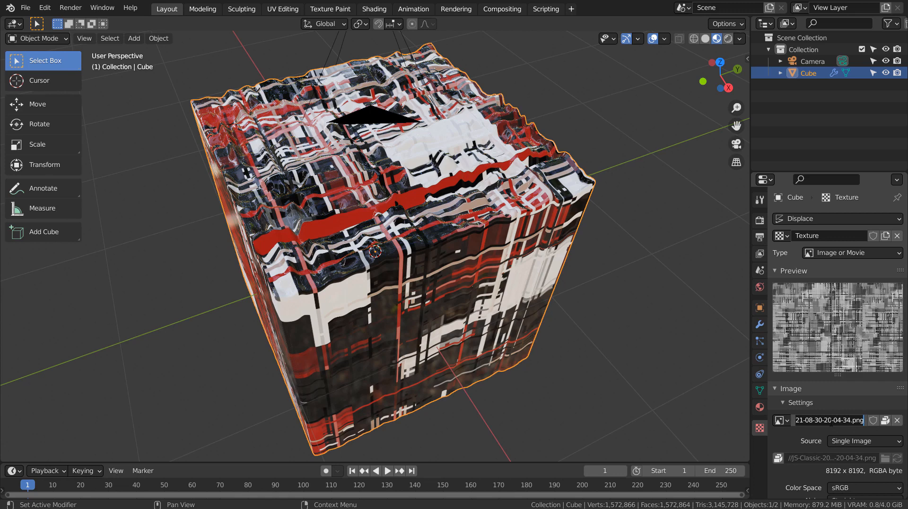
key("Home")
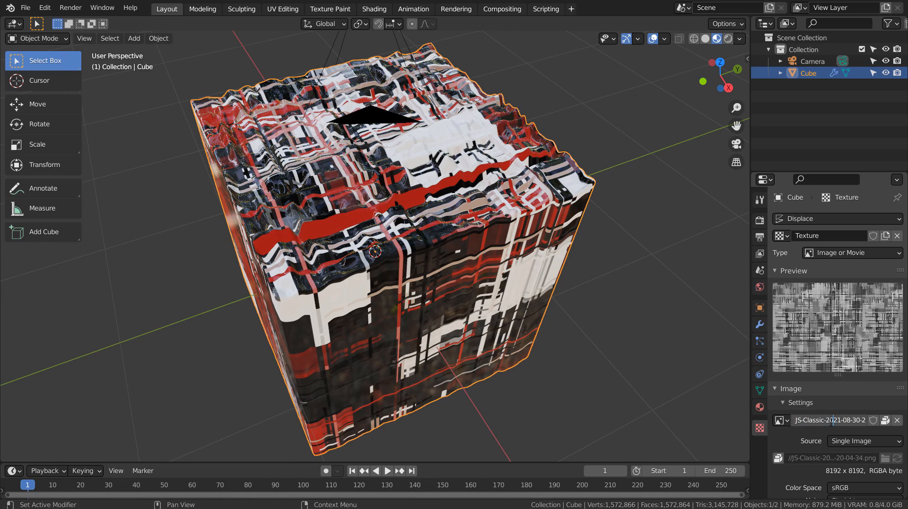
key("End")
key("Return")
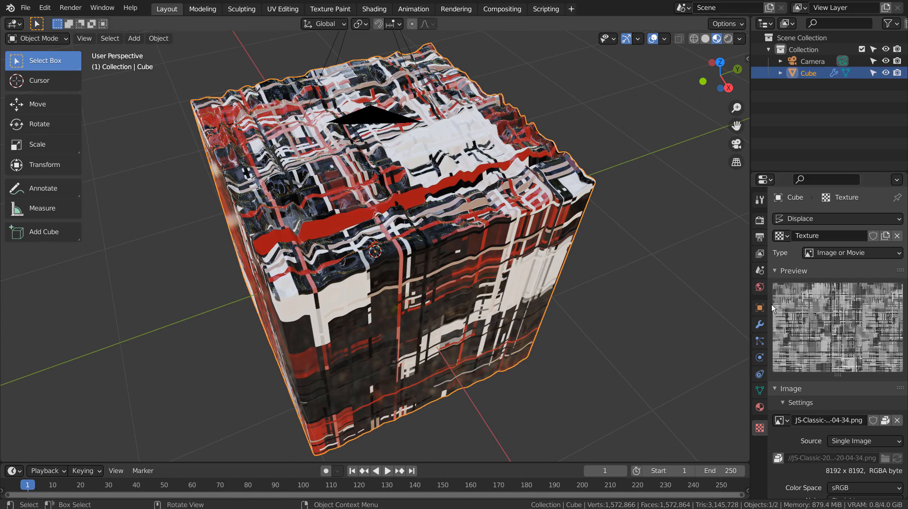
scroll(834, 339, "down", 5)
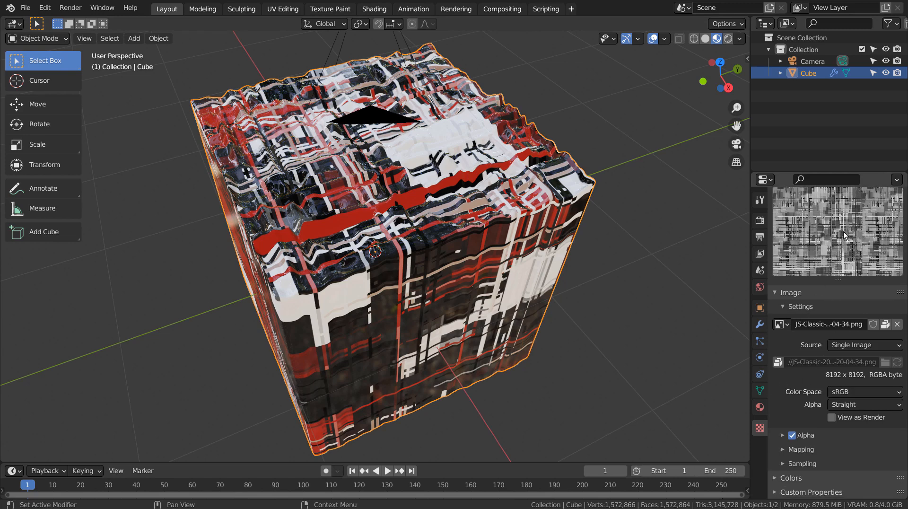
scroll(845, 237, "up", 5)
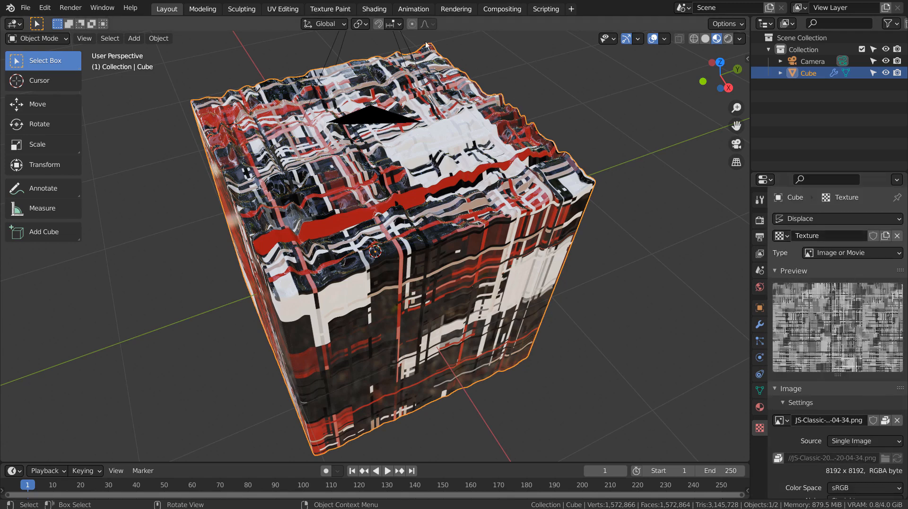
Switch to the Shading workspace and inspect the cube's material node chain from Texture Coordinate to Material Output.
left_click(374, 8)
scroll(376, 379, "down", 3)
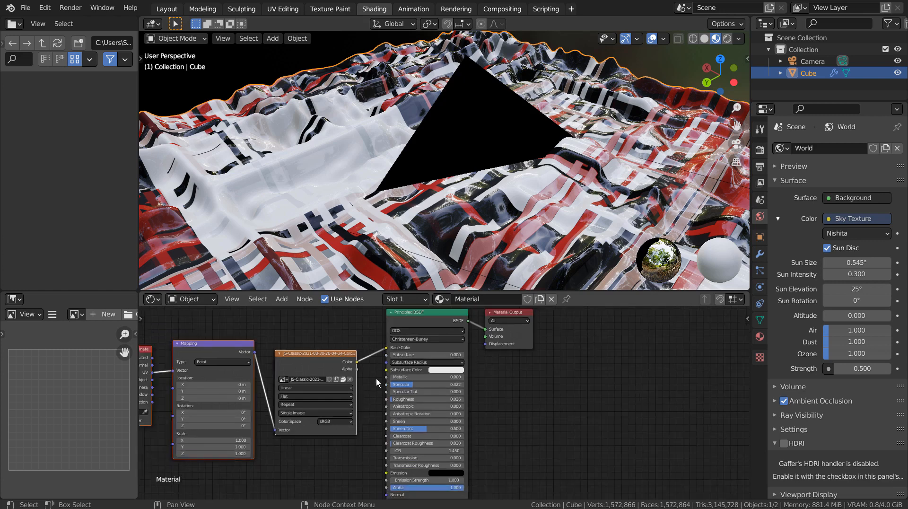
middle_click_drag(378, 405, 471, 396)
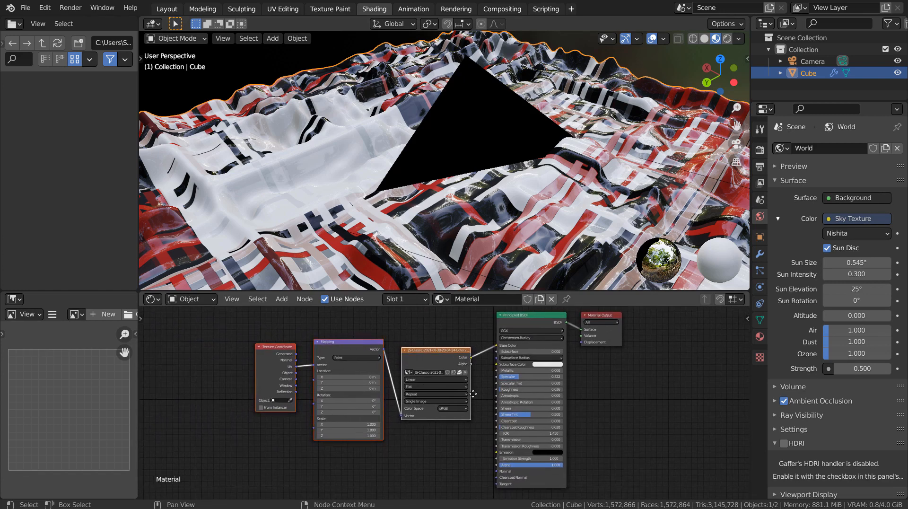
scroll(468, 398, "up", 3)
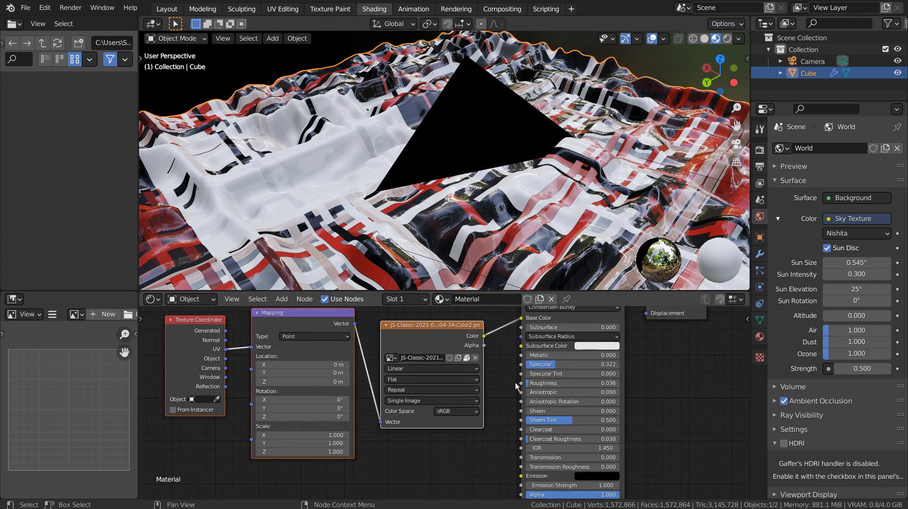
scroll(511, 383, "down", 2)
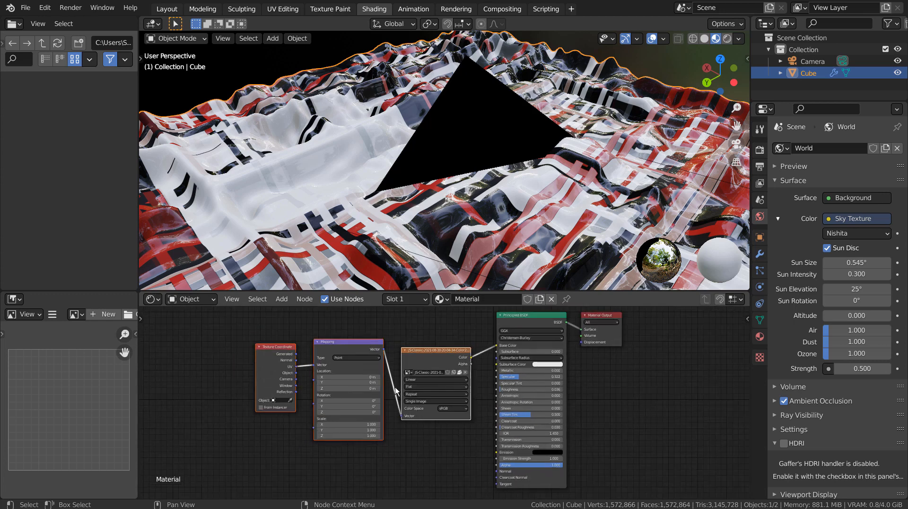
Maximize the node editor to read the material nodes, deselect all nodes, and restore the workspace.
key("ctrl+space")
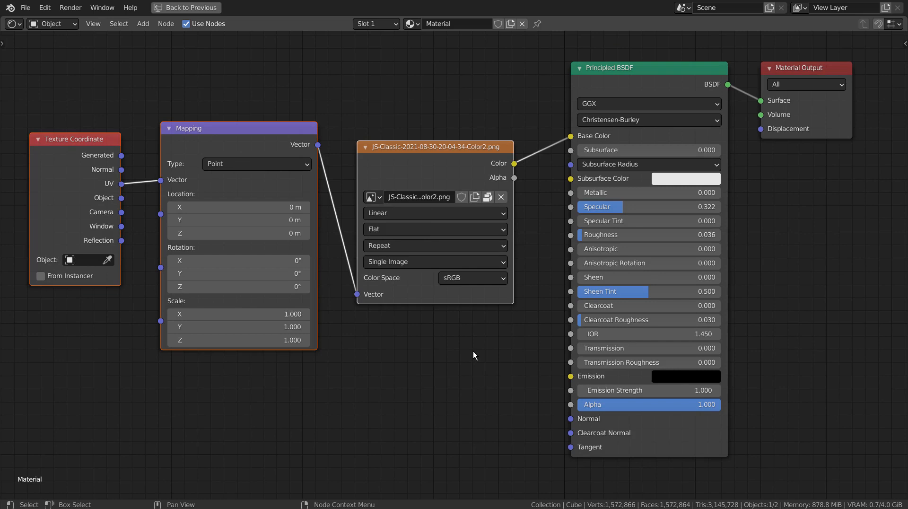
key("ctrl")
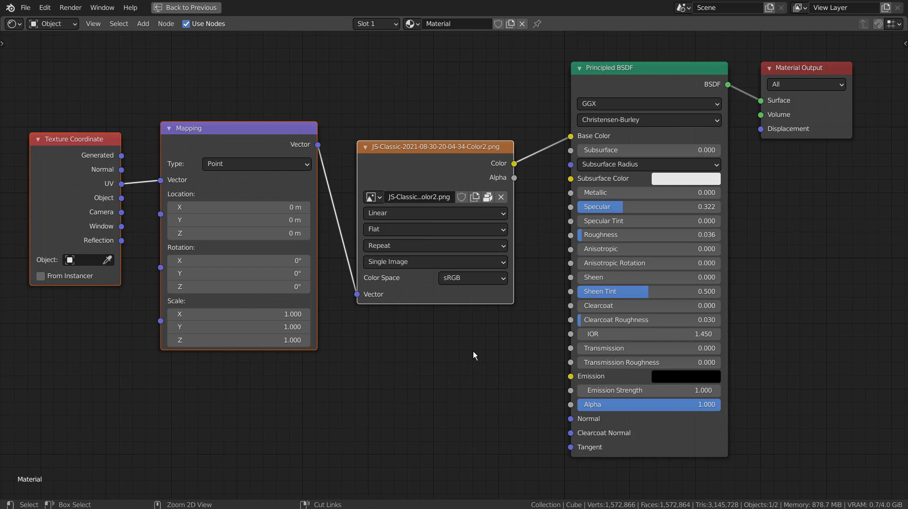
left_click(477, 351)
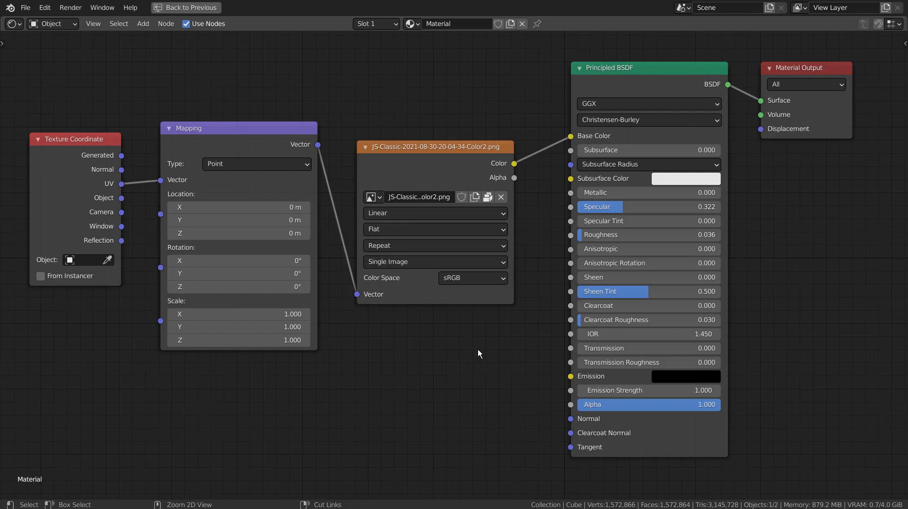
key("ctrl+space")
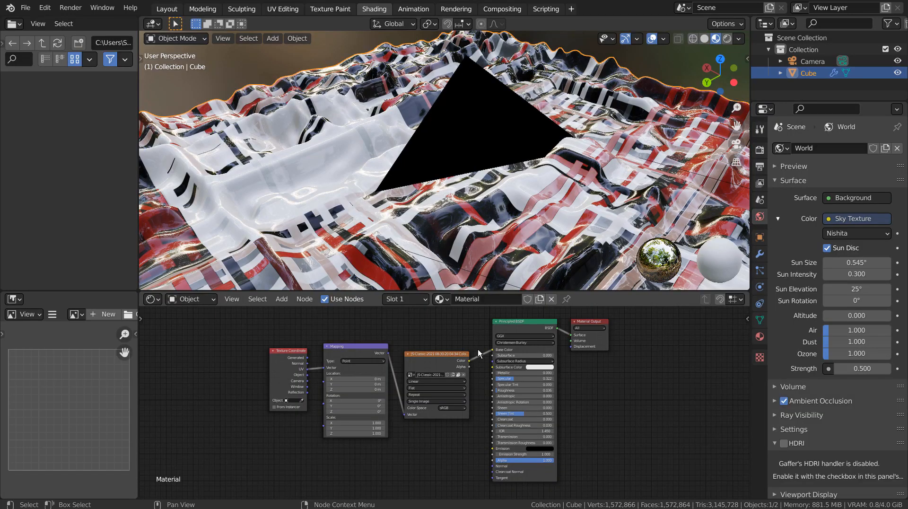
scroll(477, 349, "down", 1)
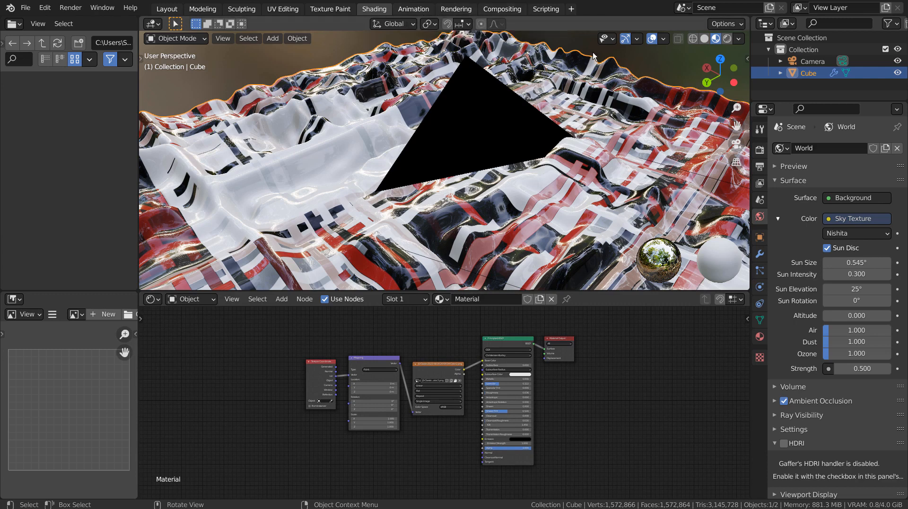
Return to the Layout workspace and examine the World's Nishita Sky Texture settings.
left_click(759, 219)
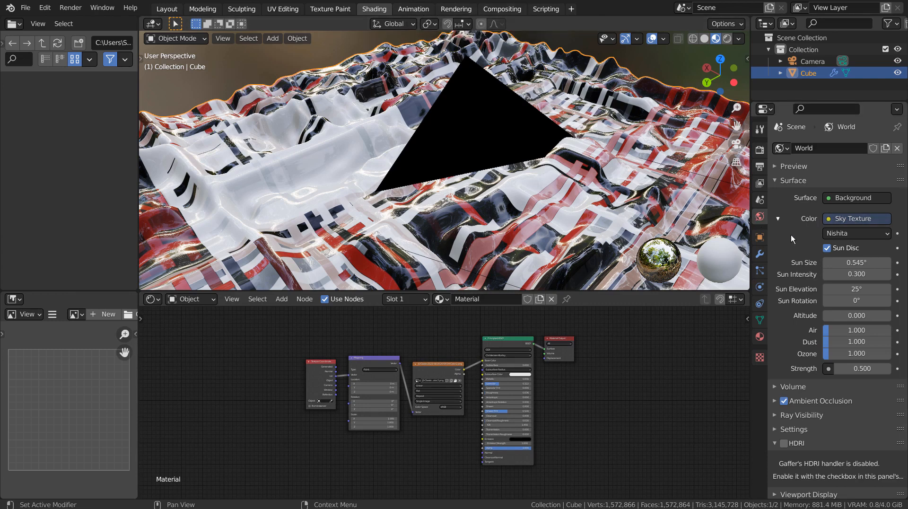
left_click(161, 11)
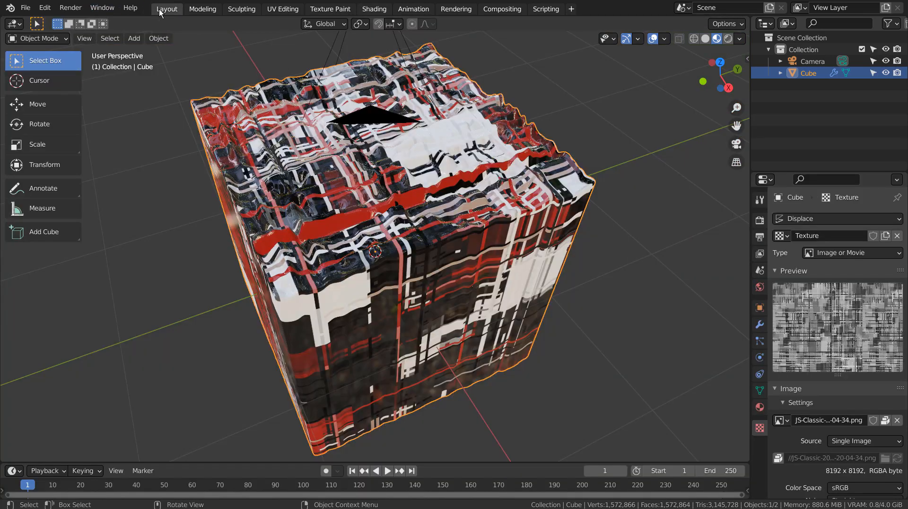
left_click(760, 290)
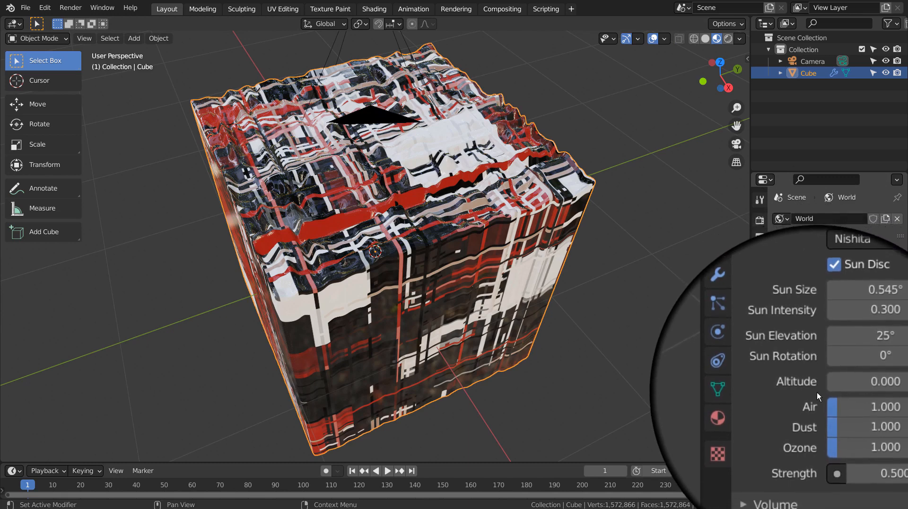
scroll(827, 442, "down", 1)
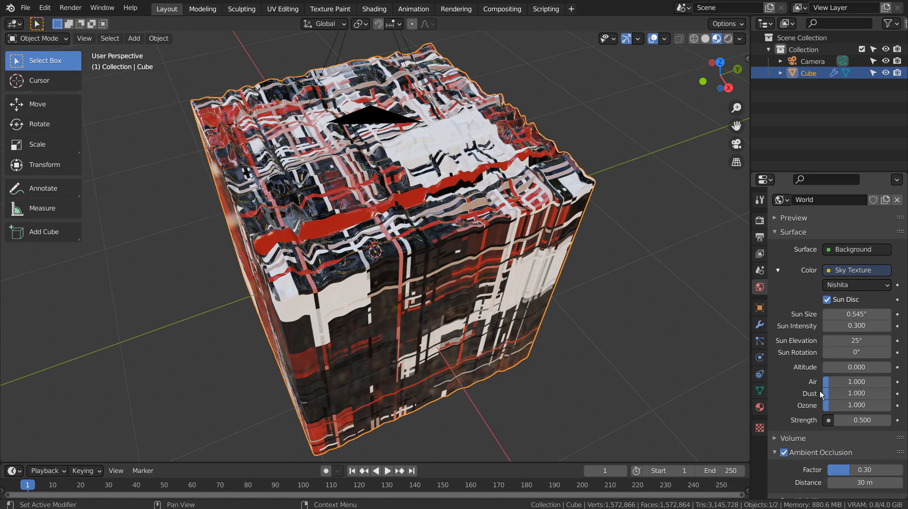
scroll(815, 373, "up", 1)
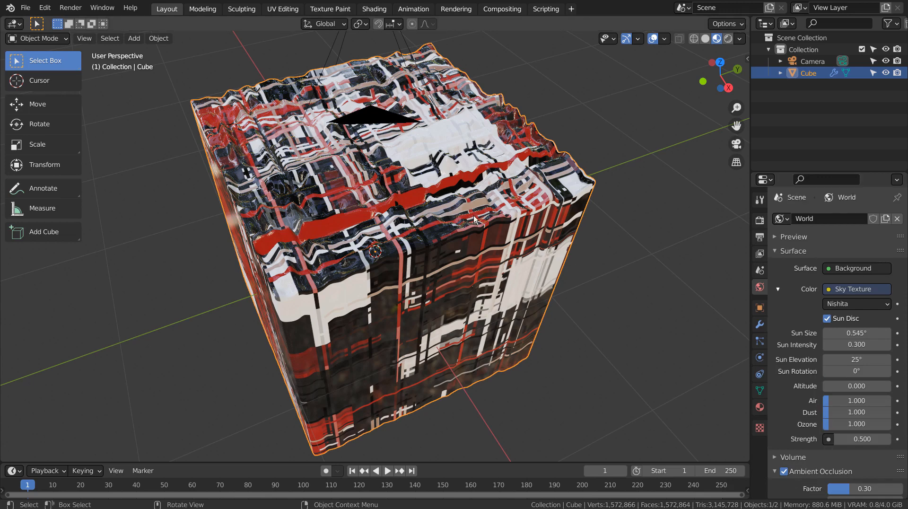
Look through the scene camera, select the camera, and display its lens and depth of field settings.
key("KP_0")
scroll(473, 215, "up", 6)
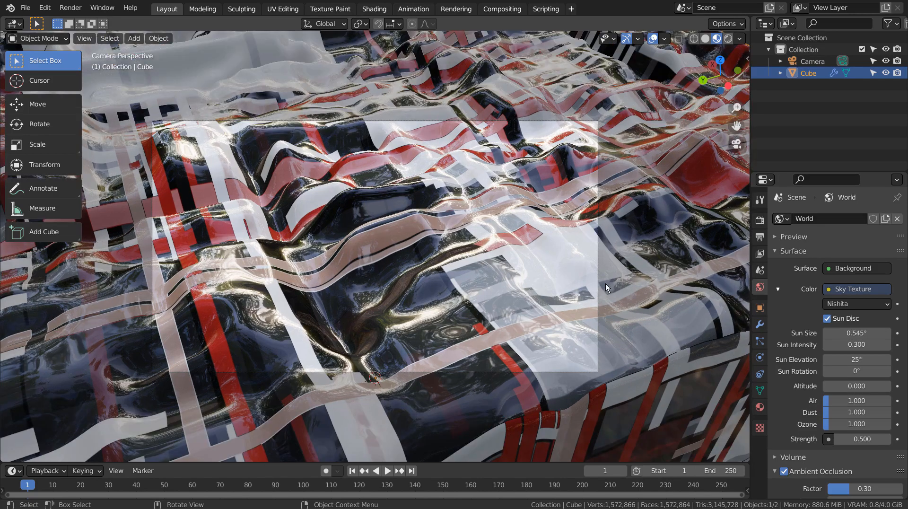
left_click(815, 63)
left_click(759, 358)
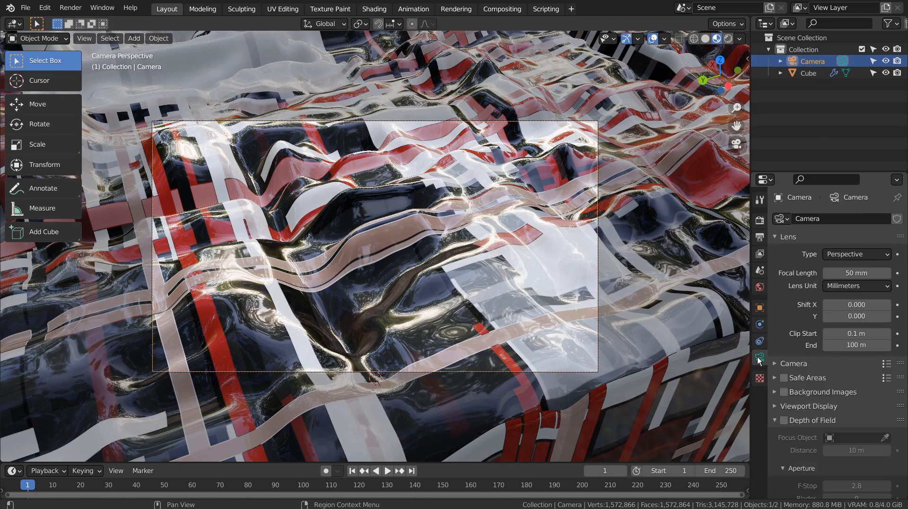